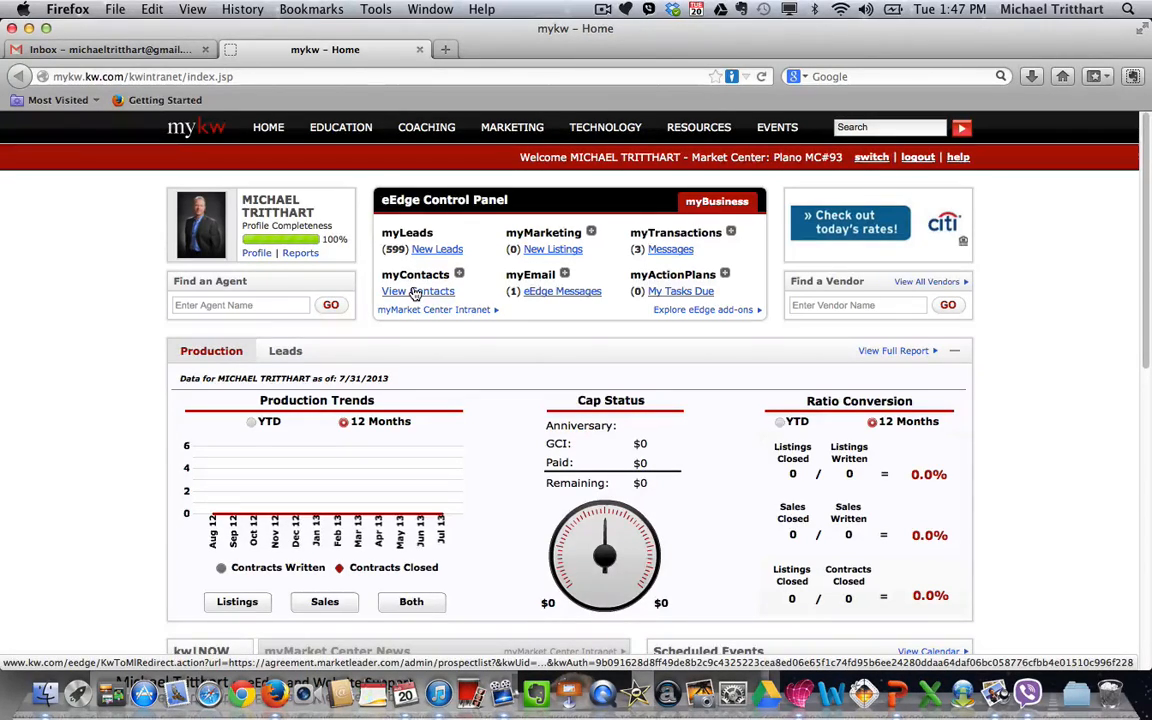
Go from the contacts area to the marketing campaigns and start building a new advanced campaign.
click(415, 292)
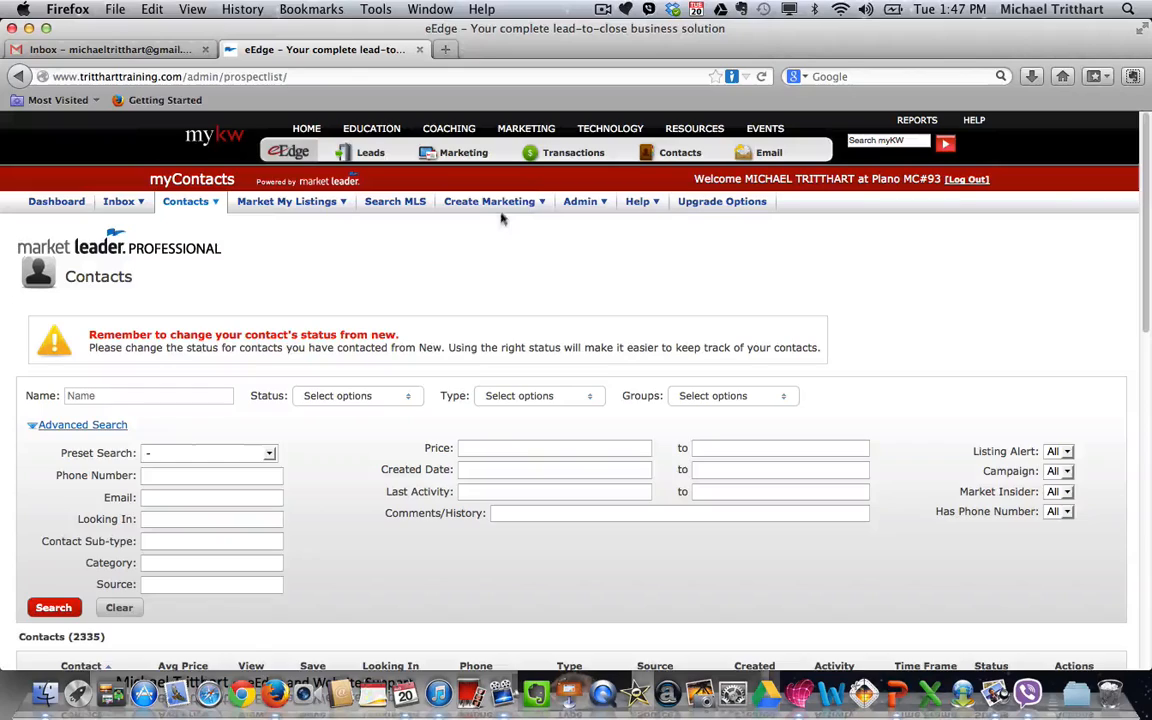
mouse_move(508, 211)
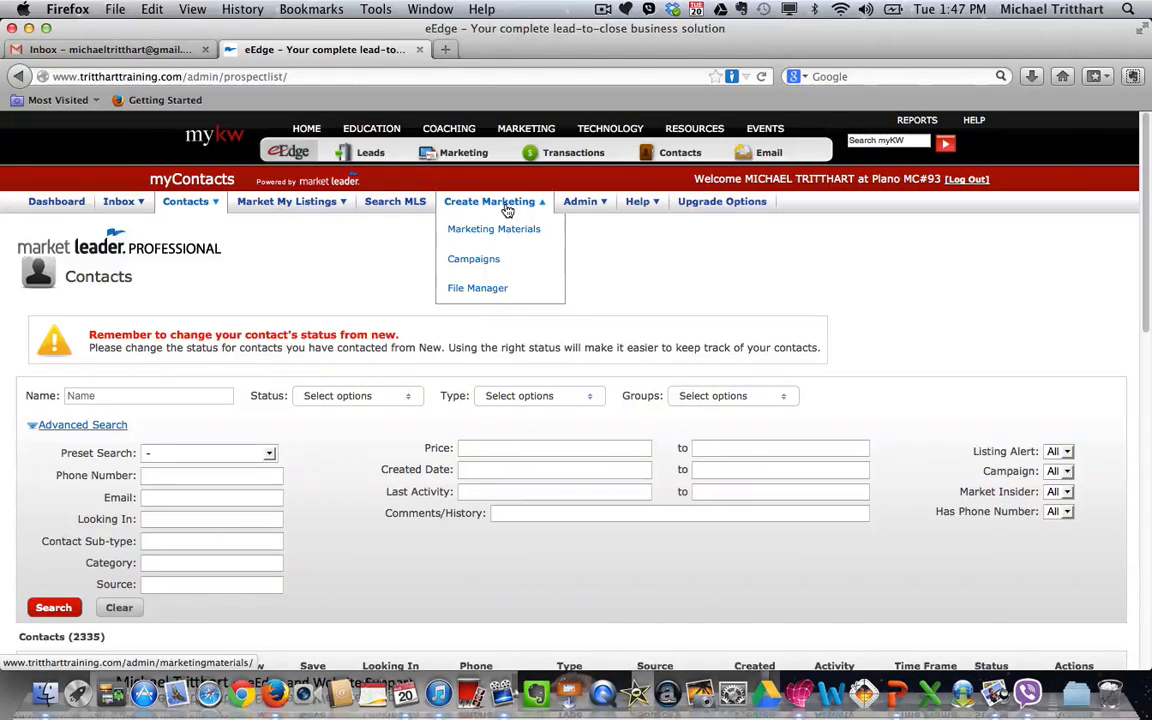
click(488, 261)
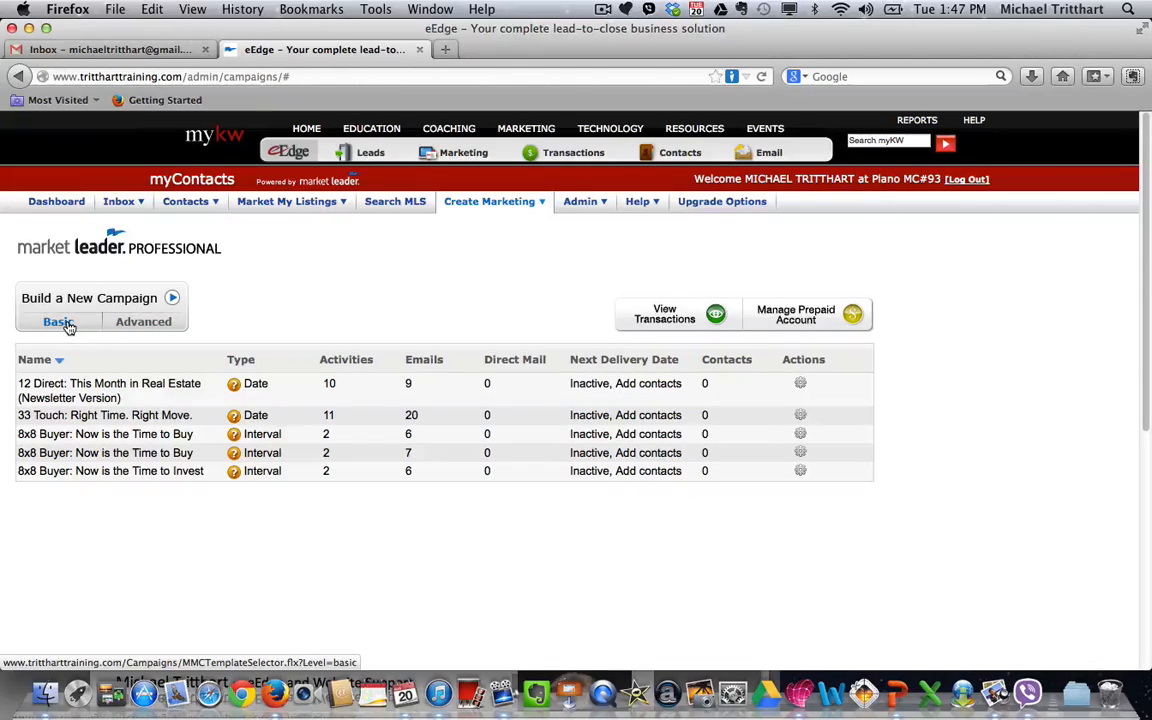
click(136, 324)
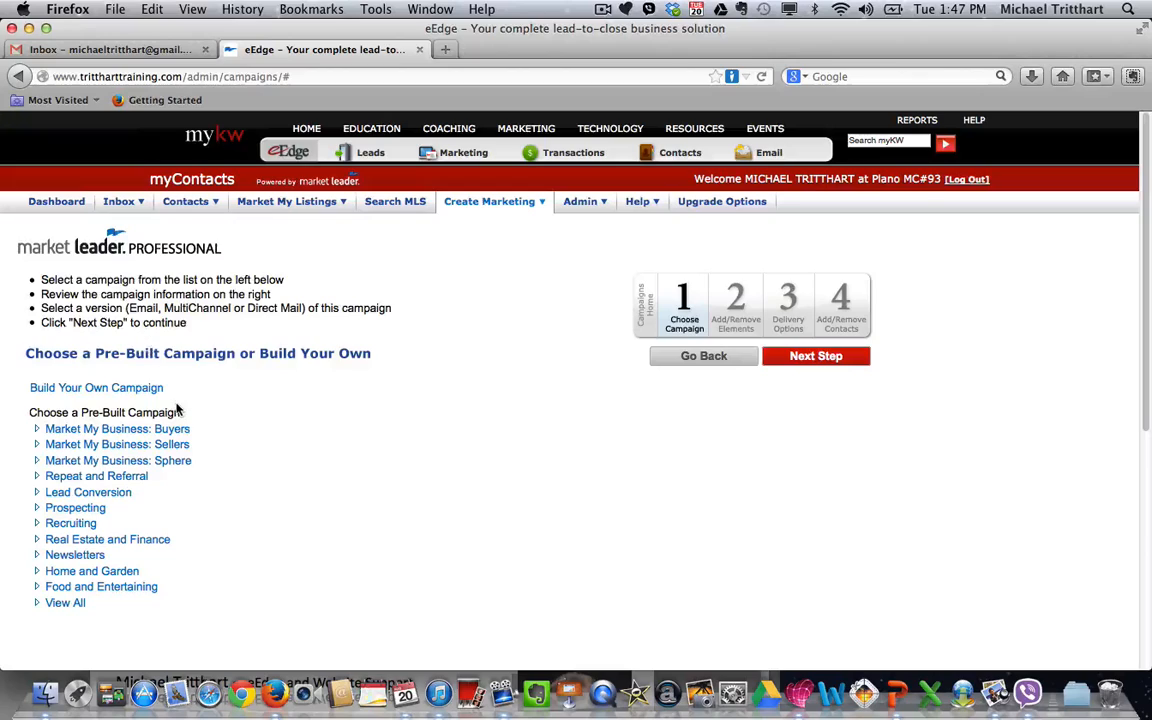
Expand the Market My Business: Buyers category and the complete list of pre-built campaigns, and look through the available campaigns.
scroll(177, 406, down, 3)
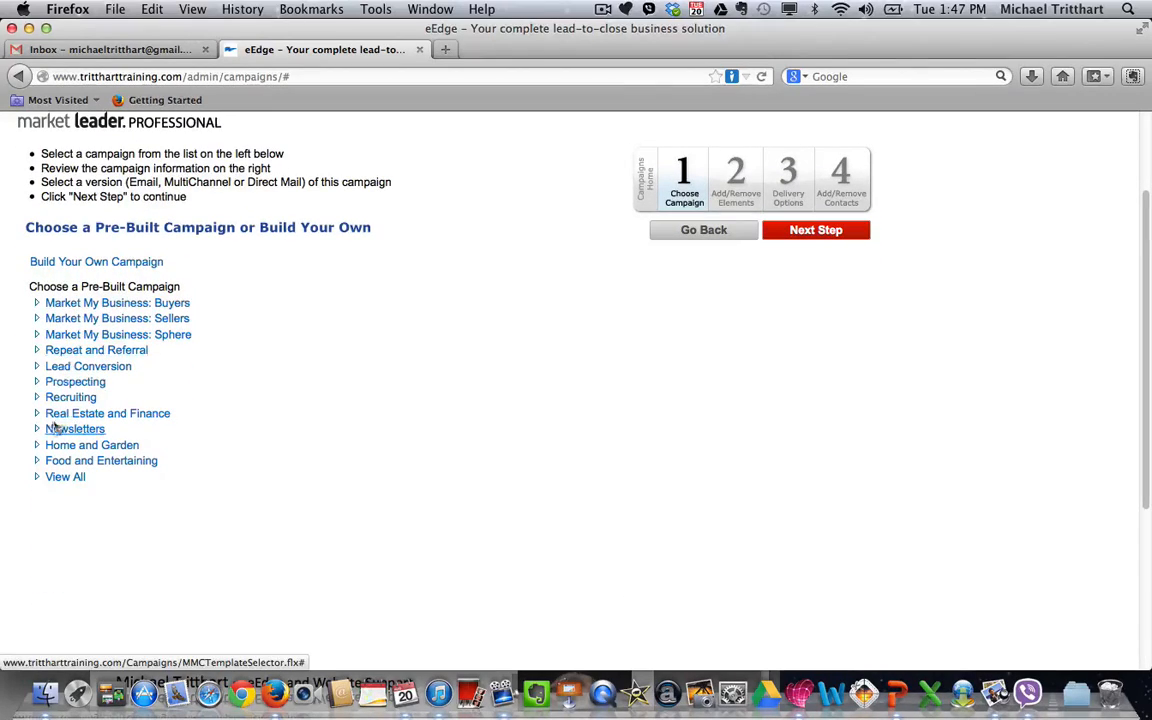
click(108, 305)
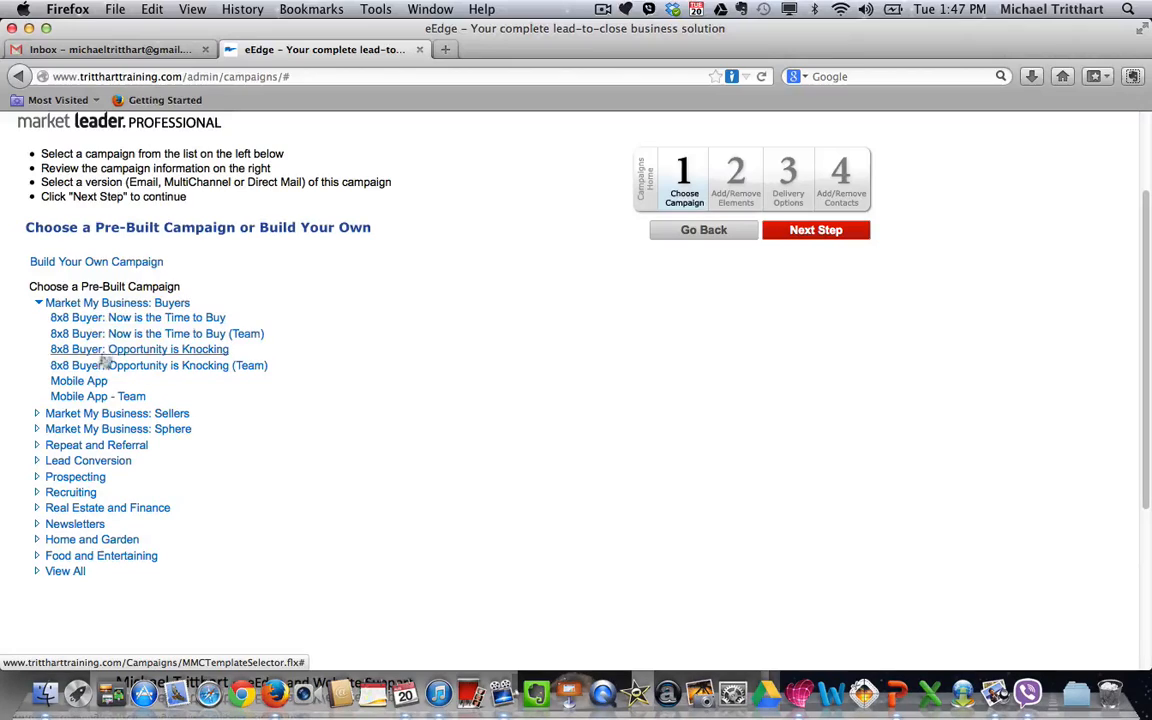
click(65, 571)
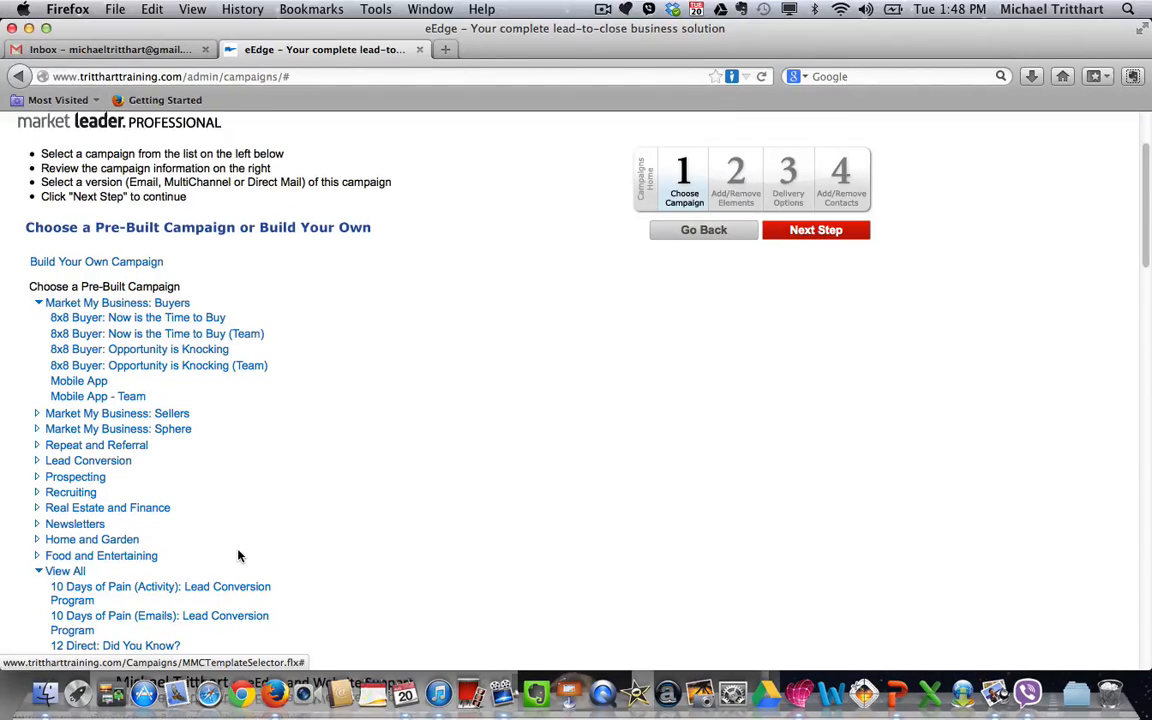
scroll(239, 553, down, 5)
scroll(239, 556, down, 15)
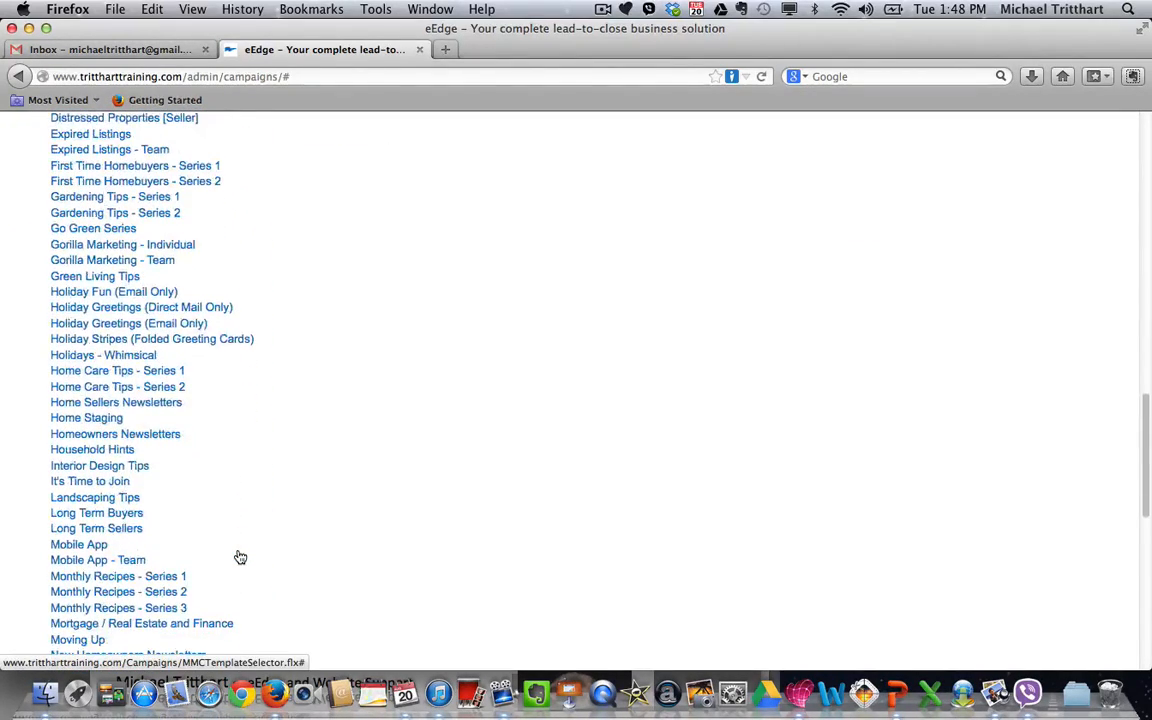
scroll(239, 556, down, 8)
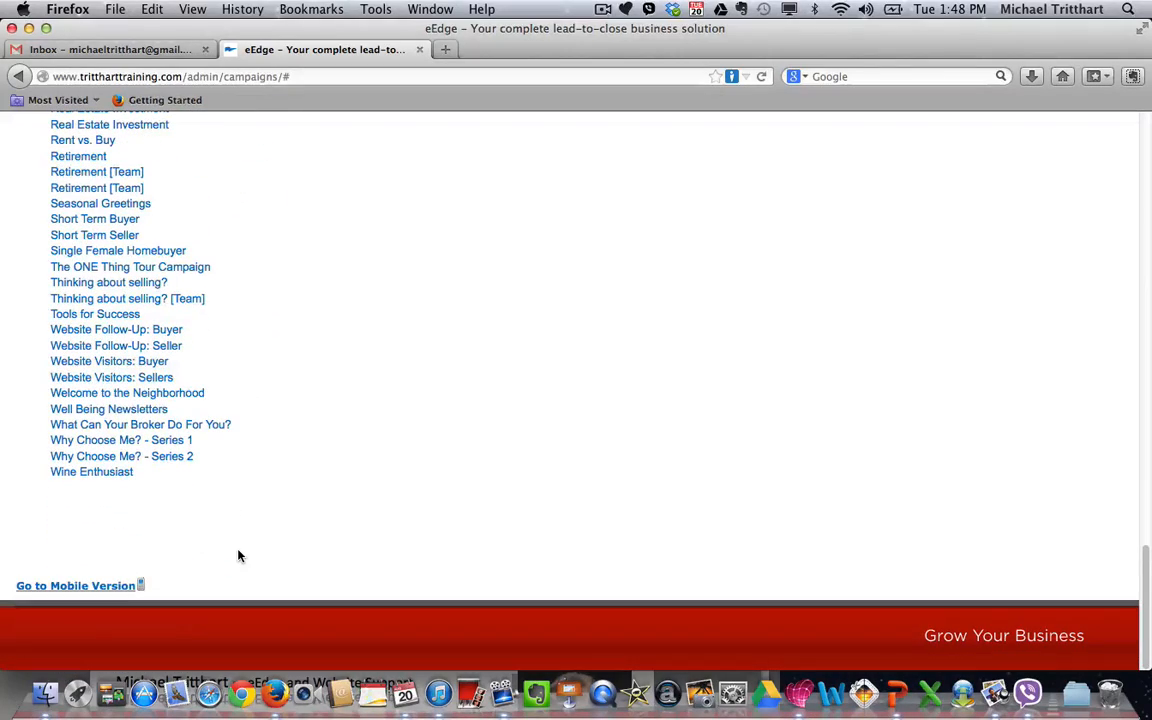
scroll(239, 556, up, 15)
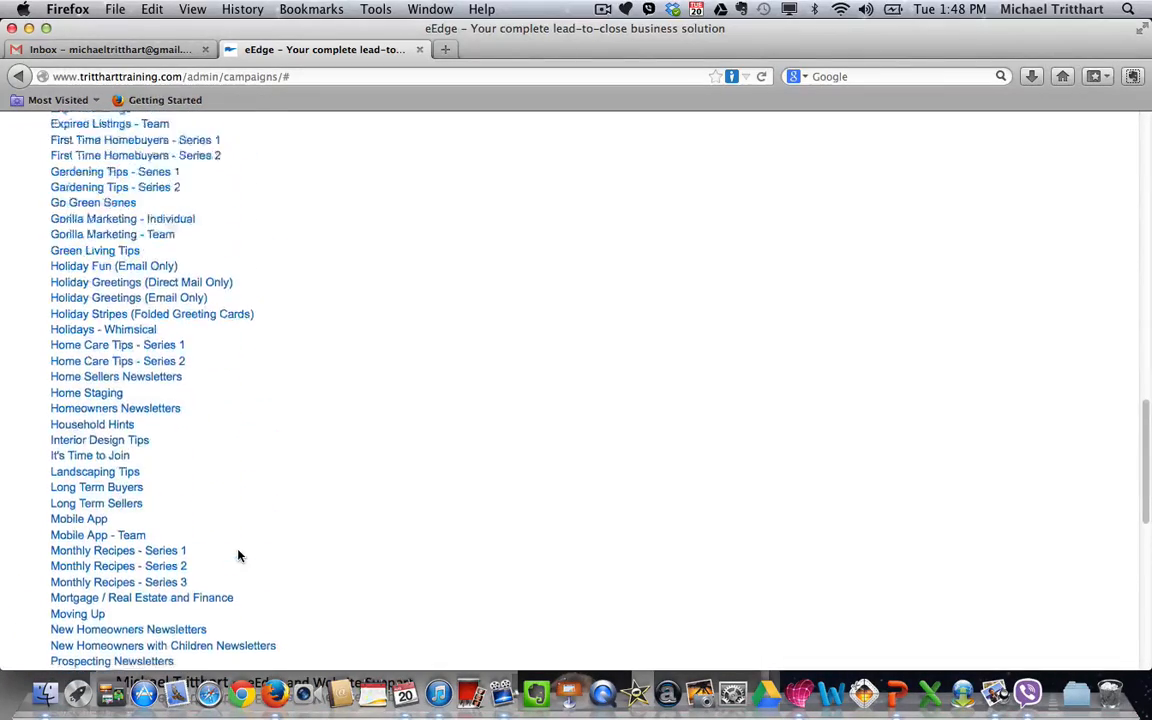
scroll(239, 556, up, 15)
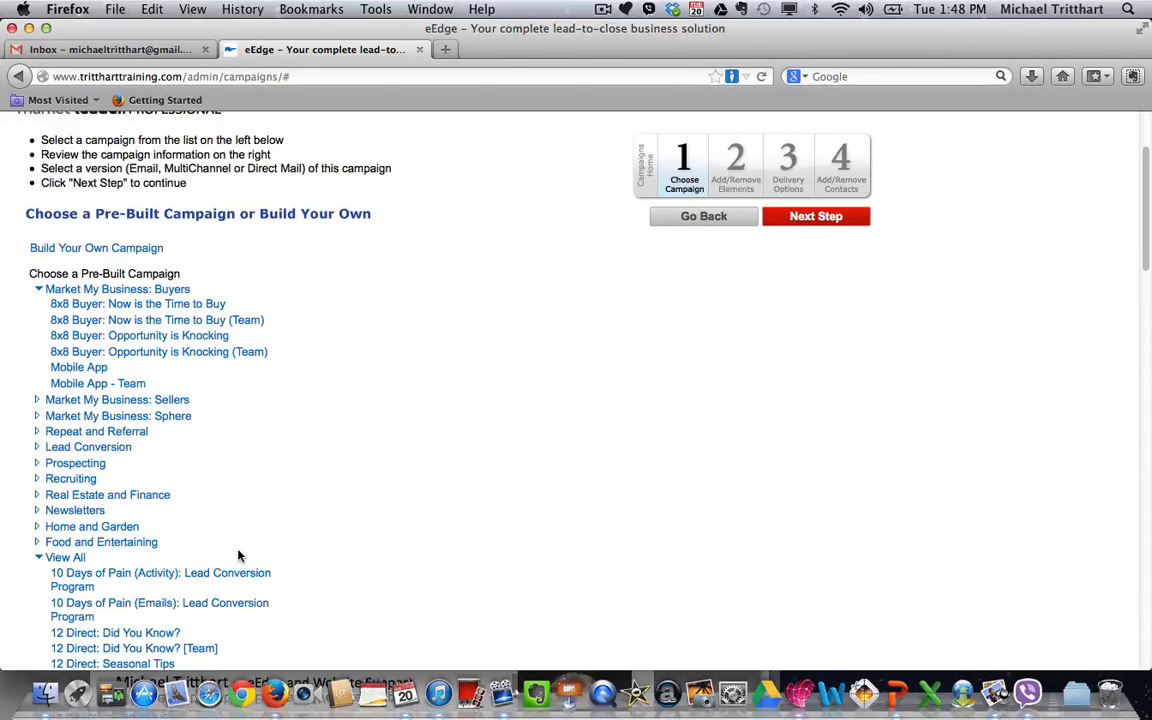
Choose the 8x8 Buyer: Now is the Time to Buy campaign, review its elements and proceed with the Multi-Channel version.
click(140, 306)
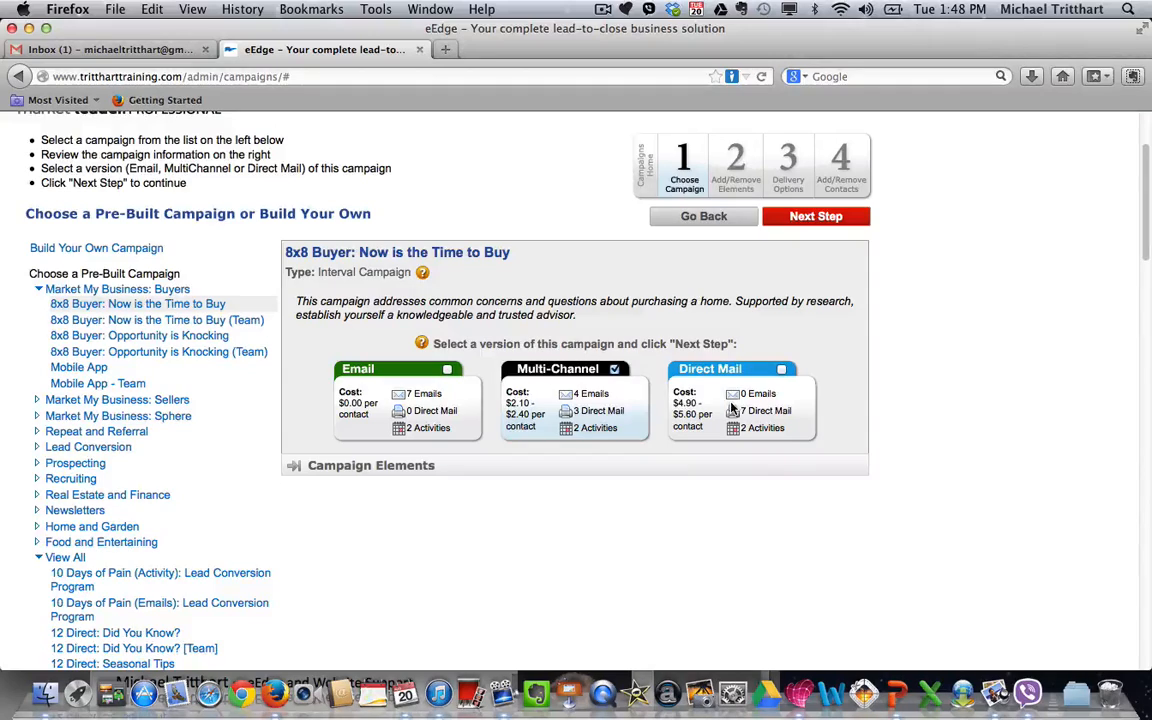
click(348, 470)
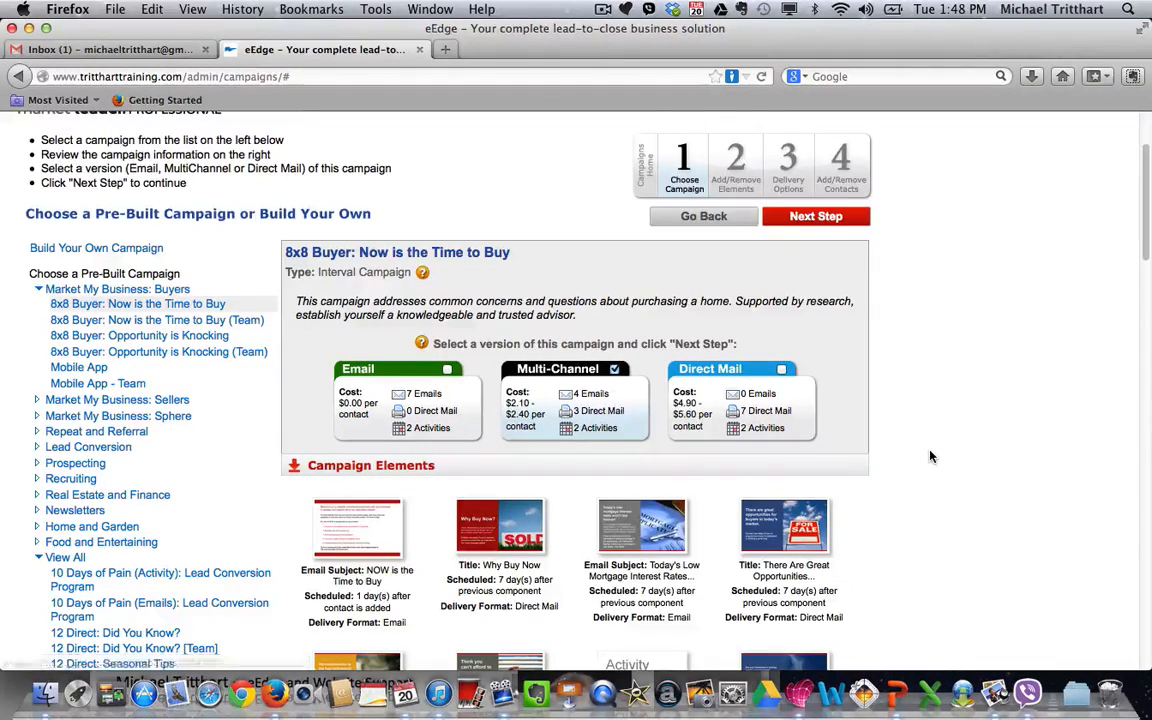
scroll(930, 457, down, 3)
scroll(930, 457, down, 2)
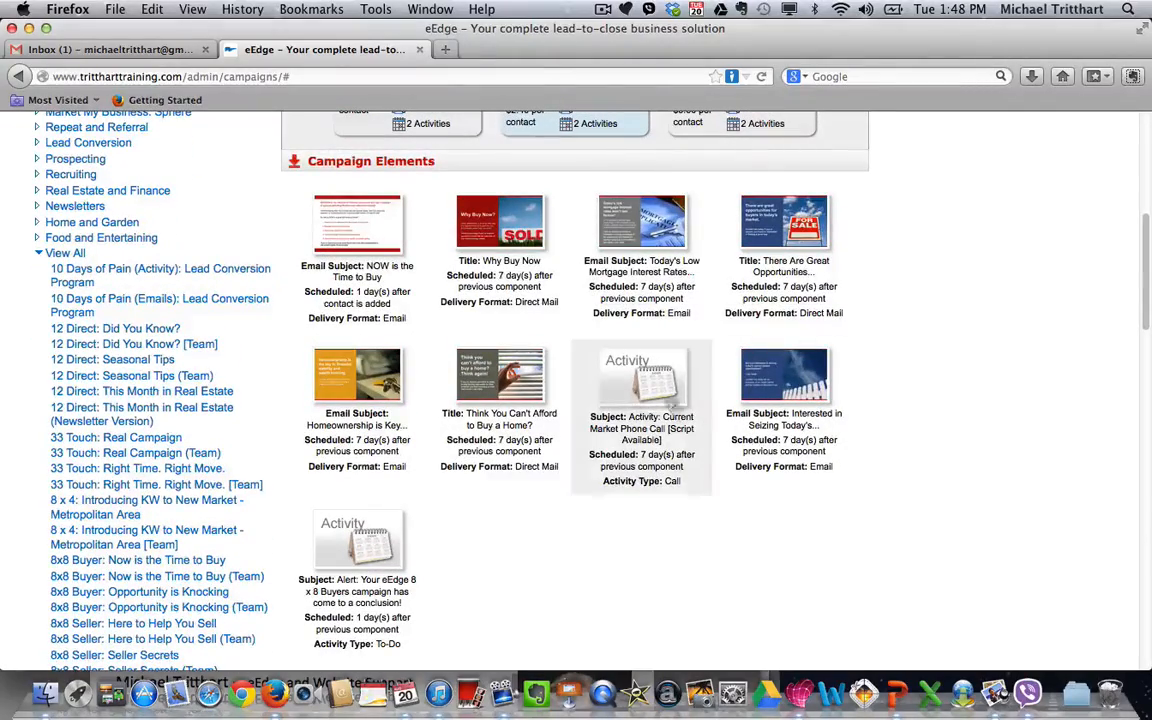
scroll(617, 424, up, 8)
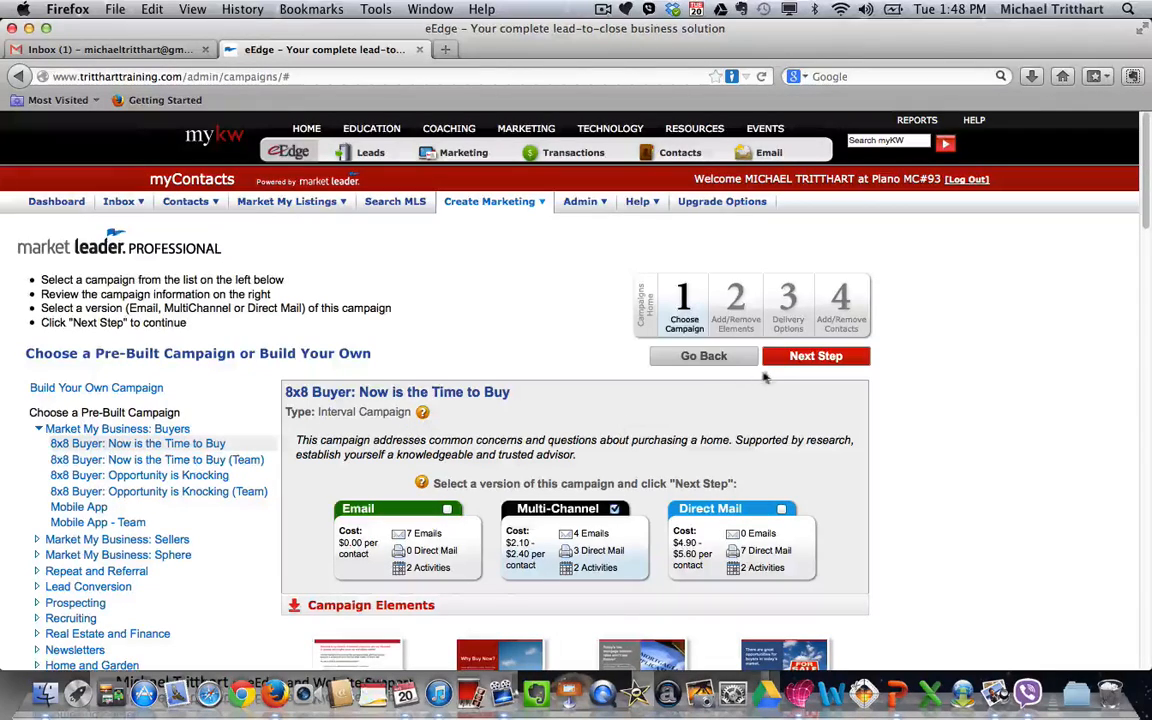
click(811, 362)
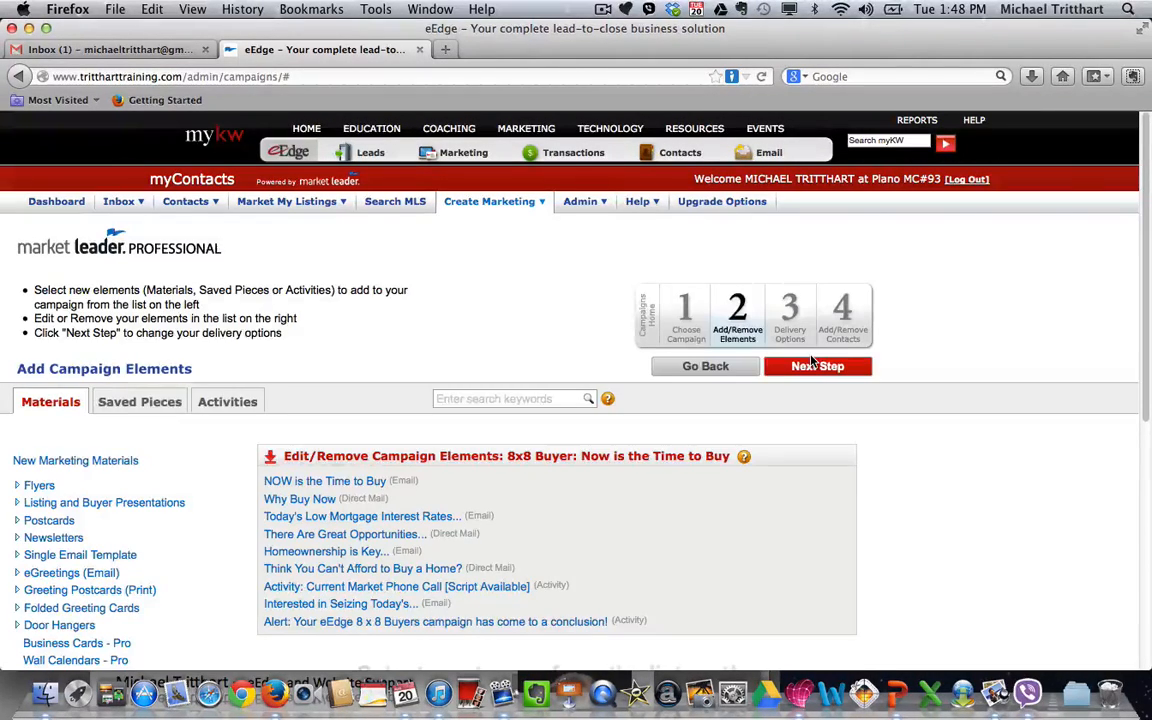
Check the options of the NOW is the Time to Buy email element and continue to the campaign's delivery options.
scroll(812, 362, down, 5)
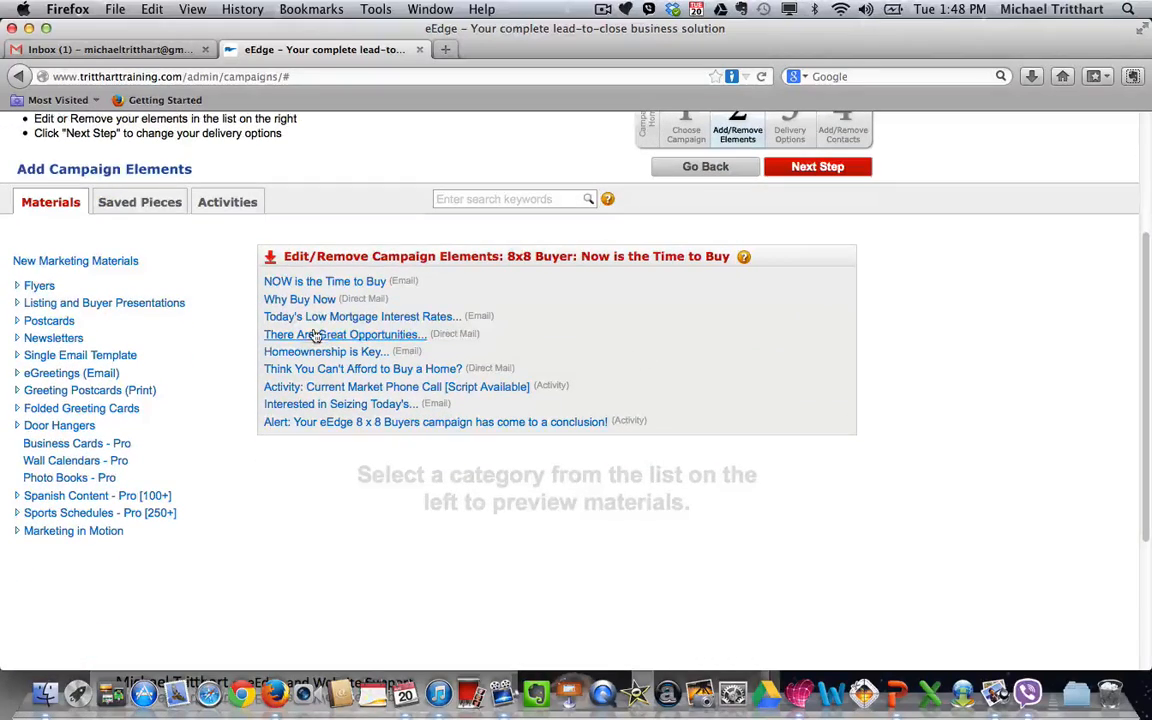
click(343, 282)
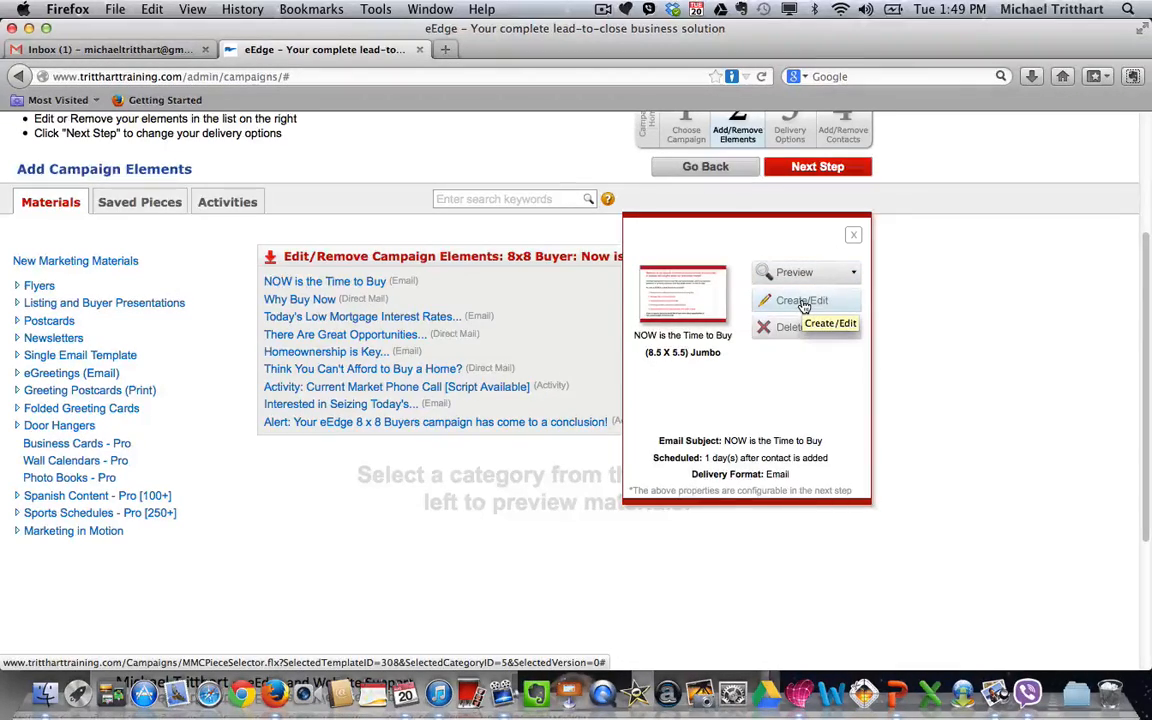
click(854, 237)
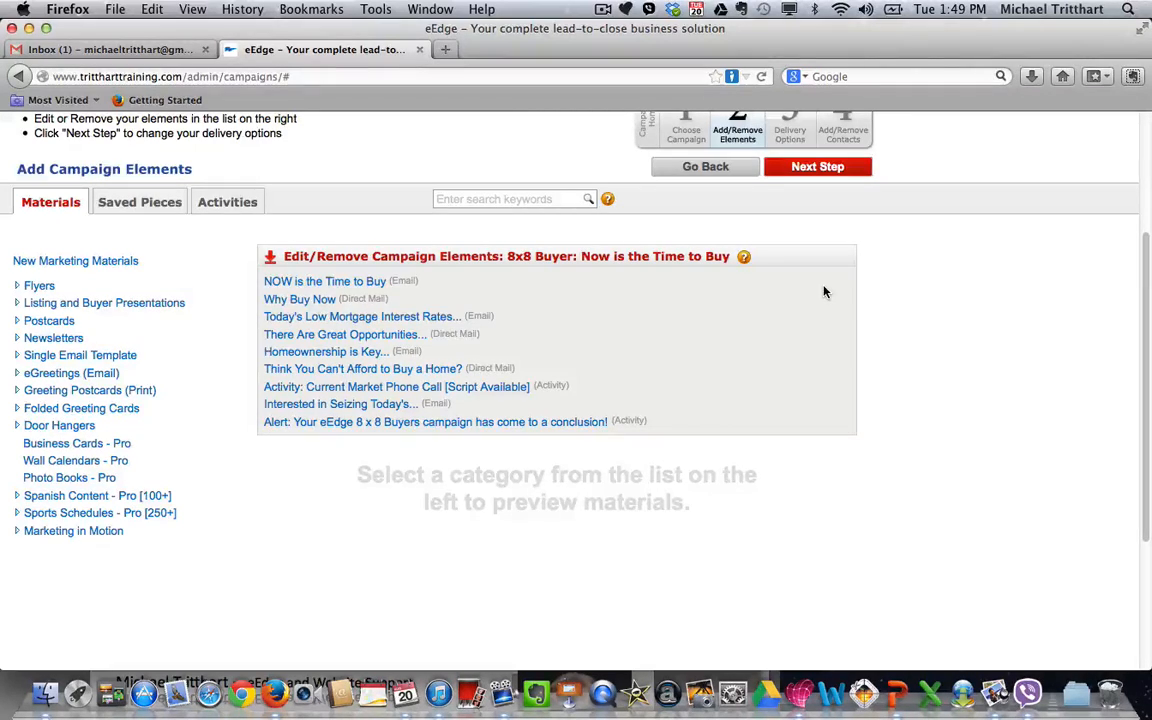
scroll(824, 291, up, 5)
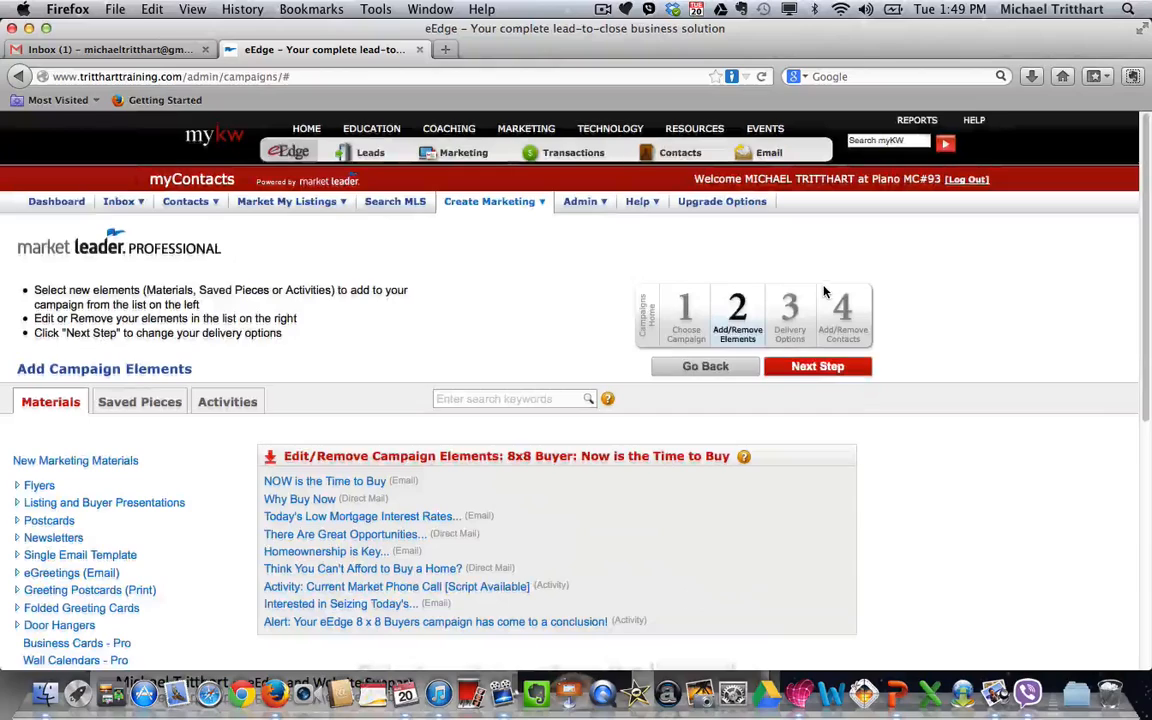
click(795, 328)
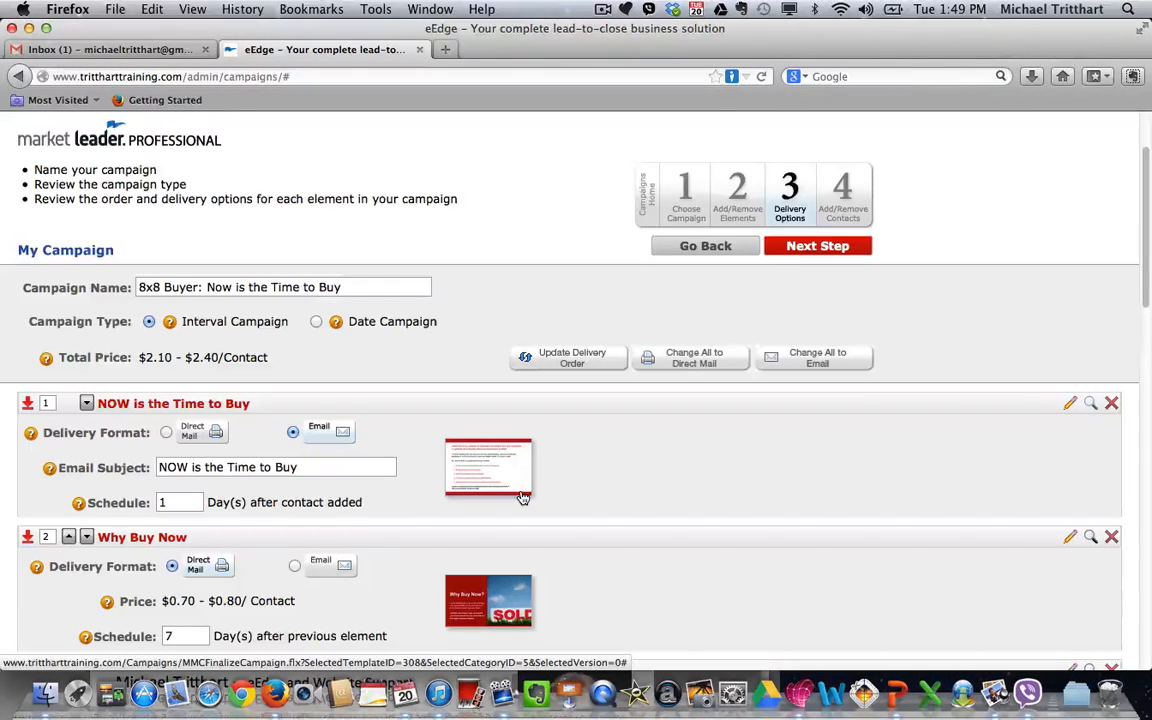
Review the delivery format and schedule of the campaign elements and proceed to adding contacts.
scroll(228, 495, down, 4)
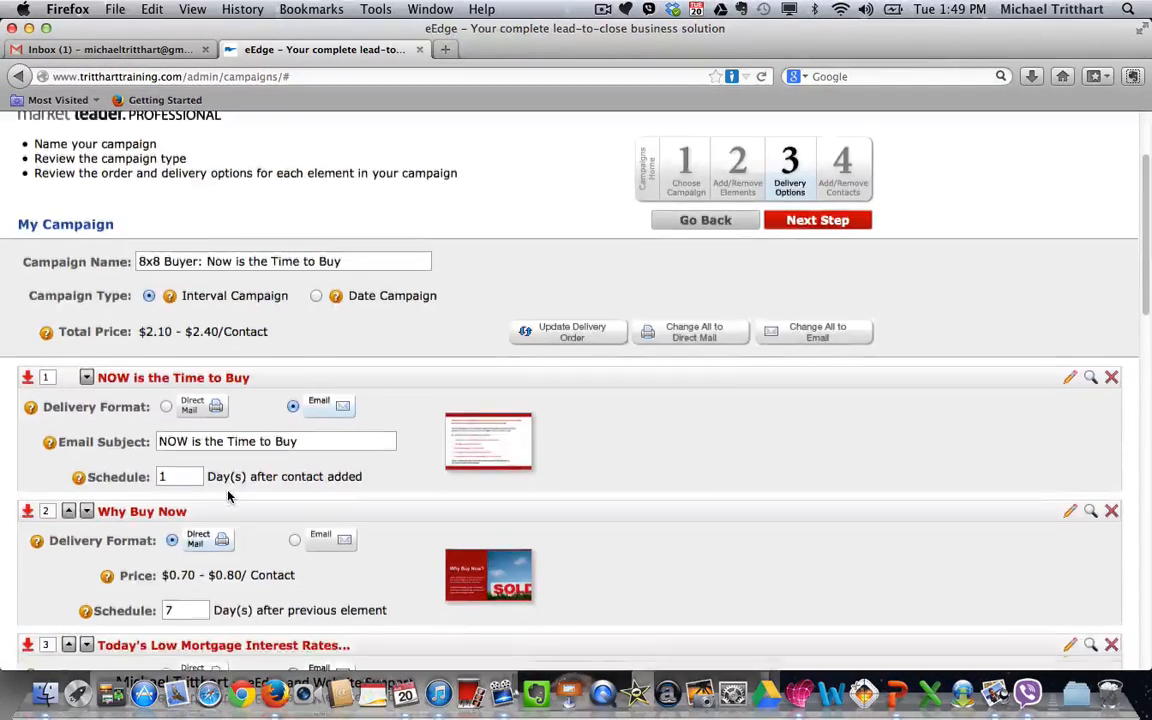
scroll(228, 495, down, 3)
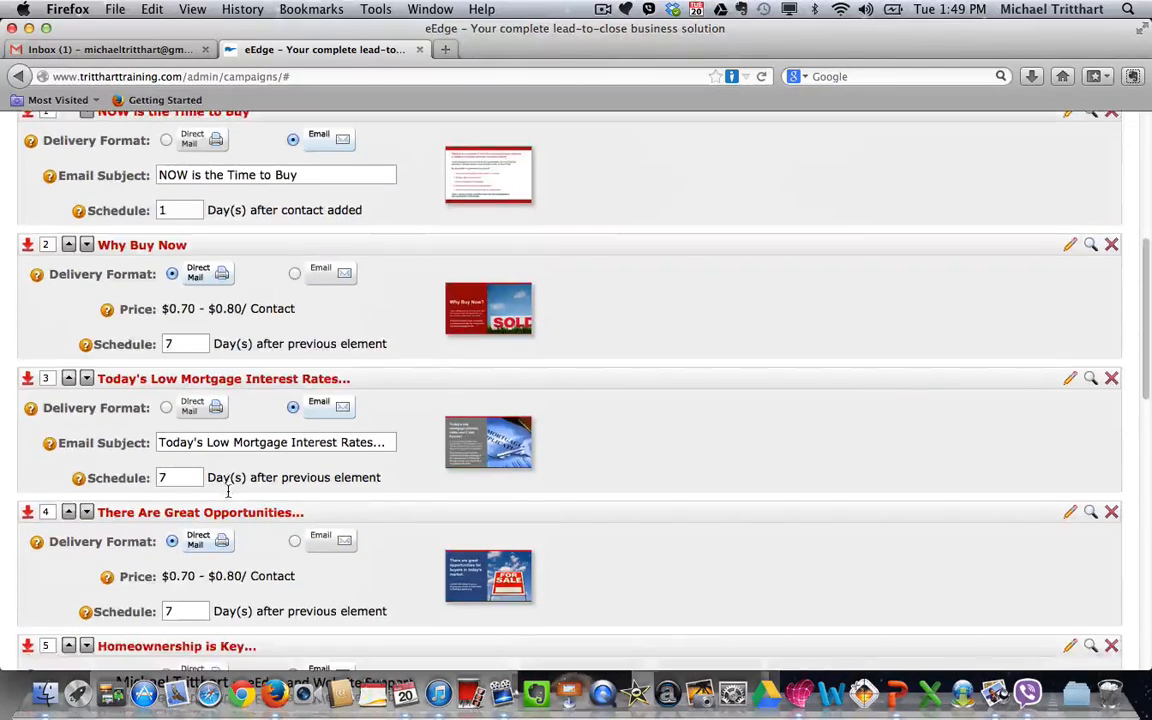
scroll(228, 495, down, 3)
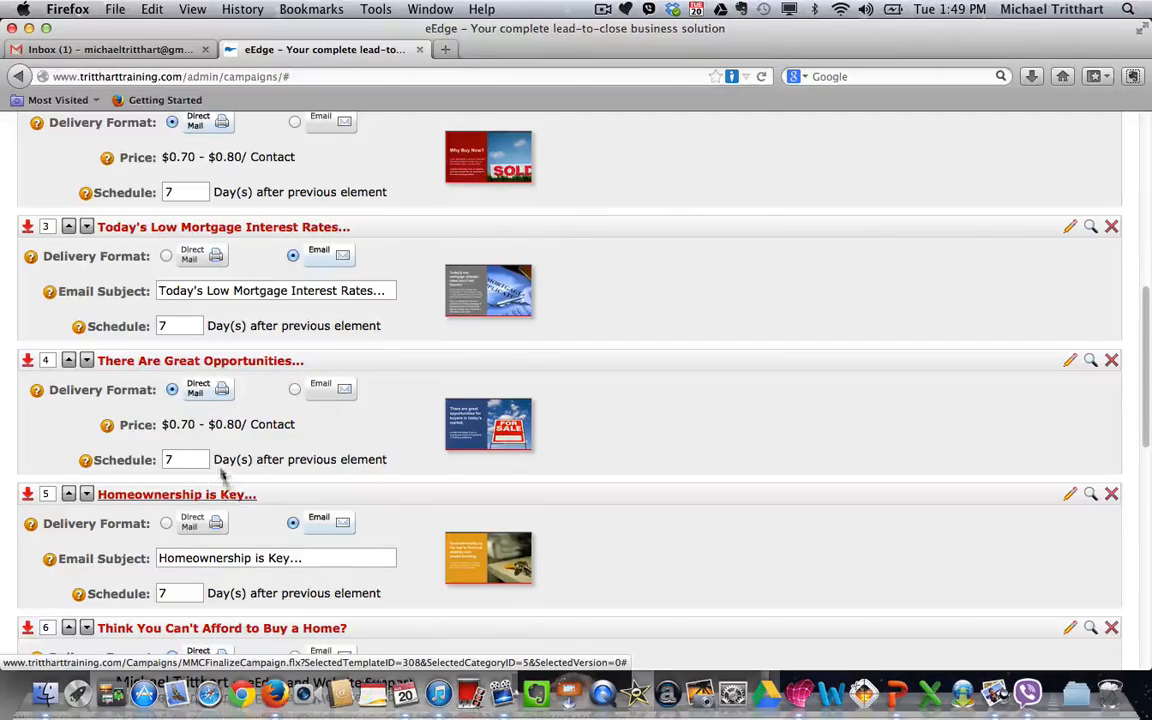
click(165, 326)
drag(165, 326, 133, 326)
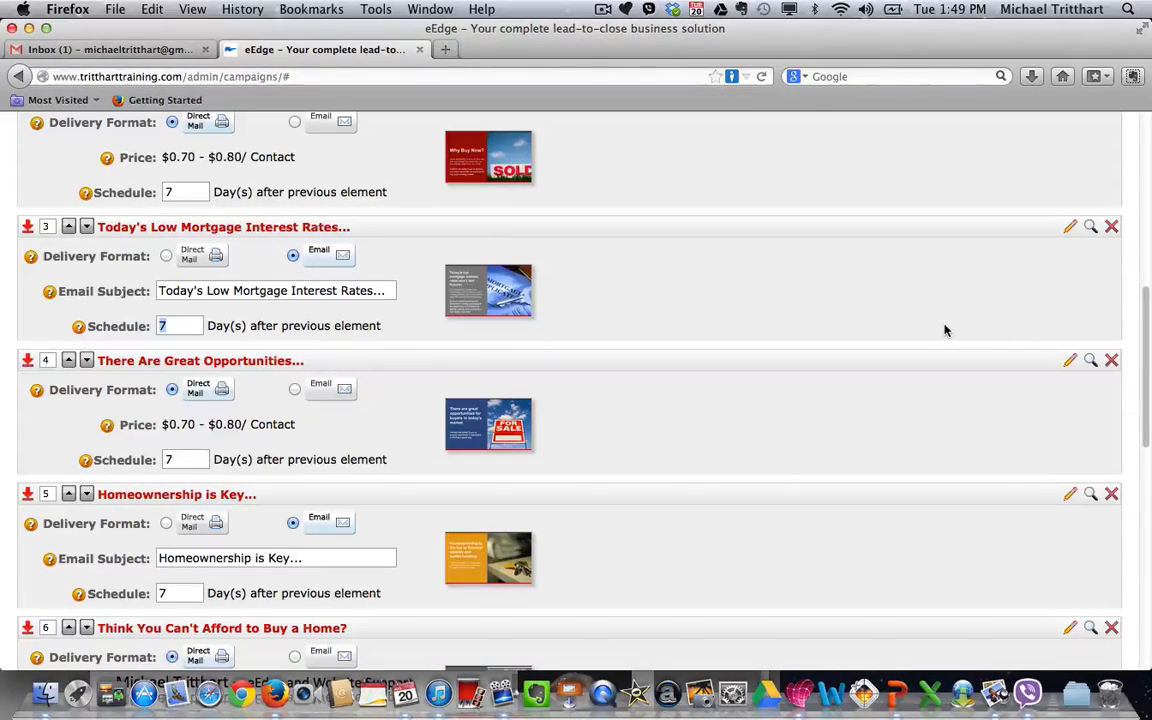
scroll(945, 330, up, 10)
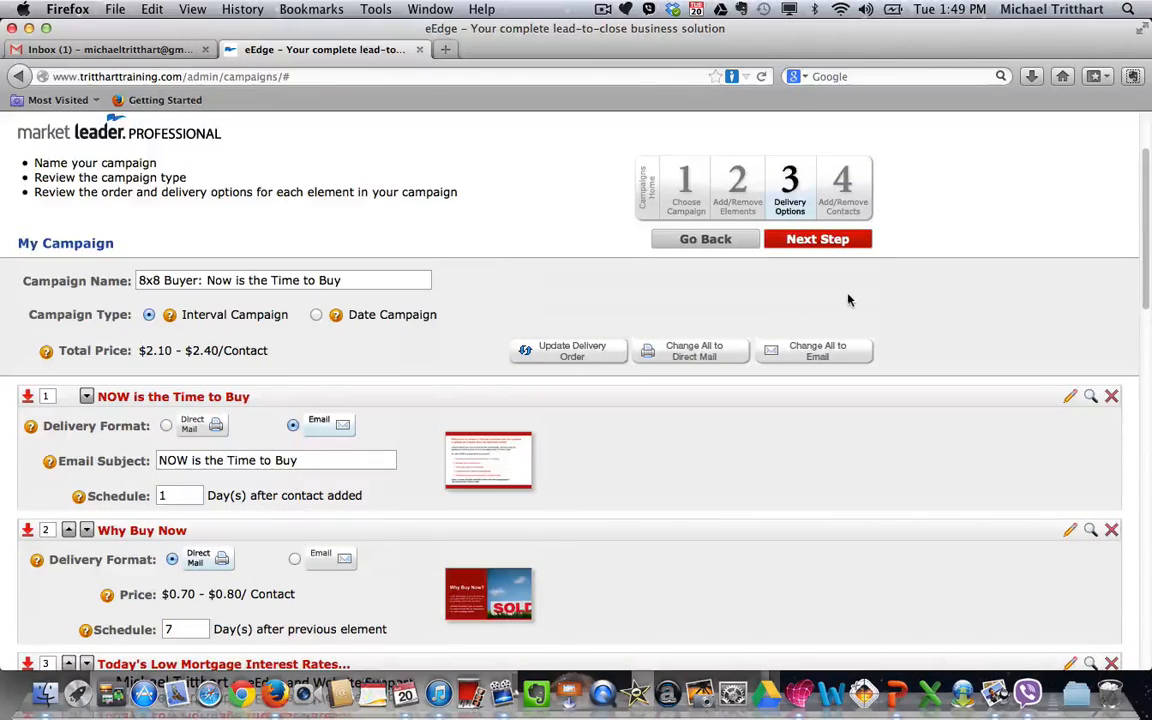
click(813, 244)
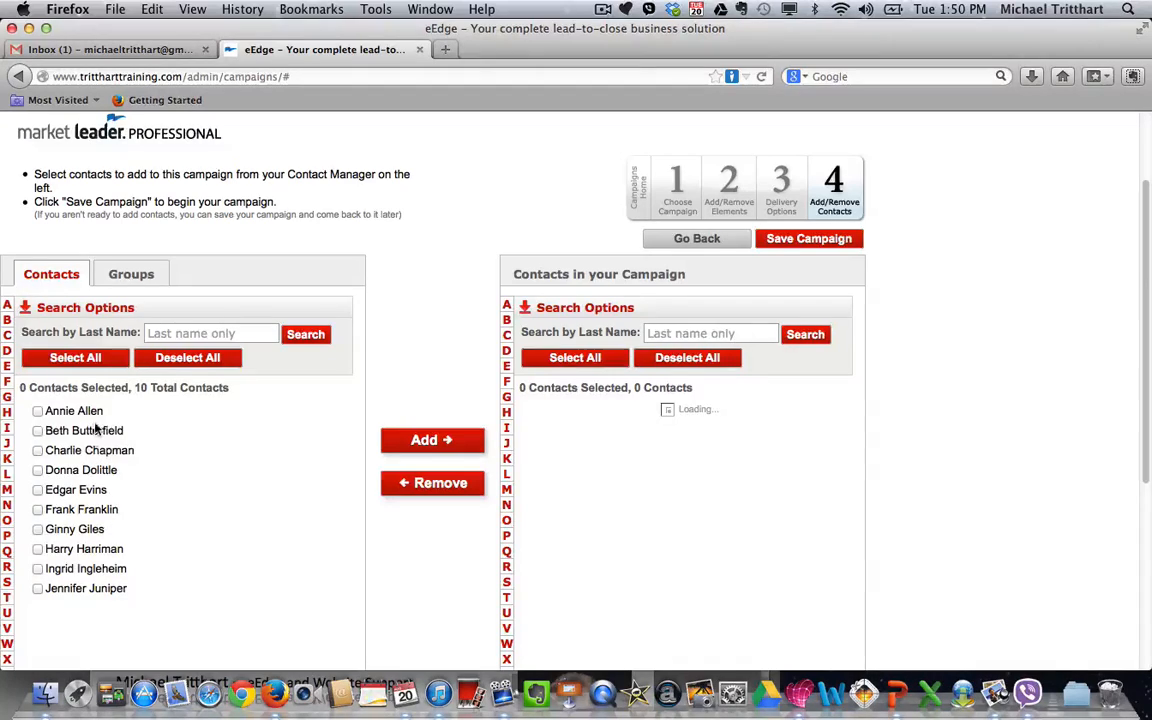
Try to add the April Resend Group to the campaign's contacts.
click(128, 280)
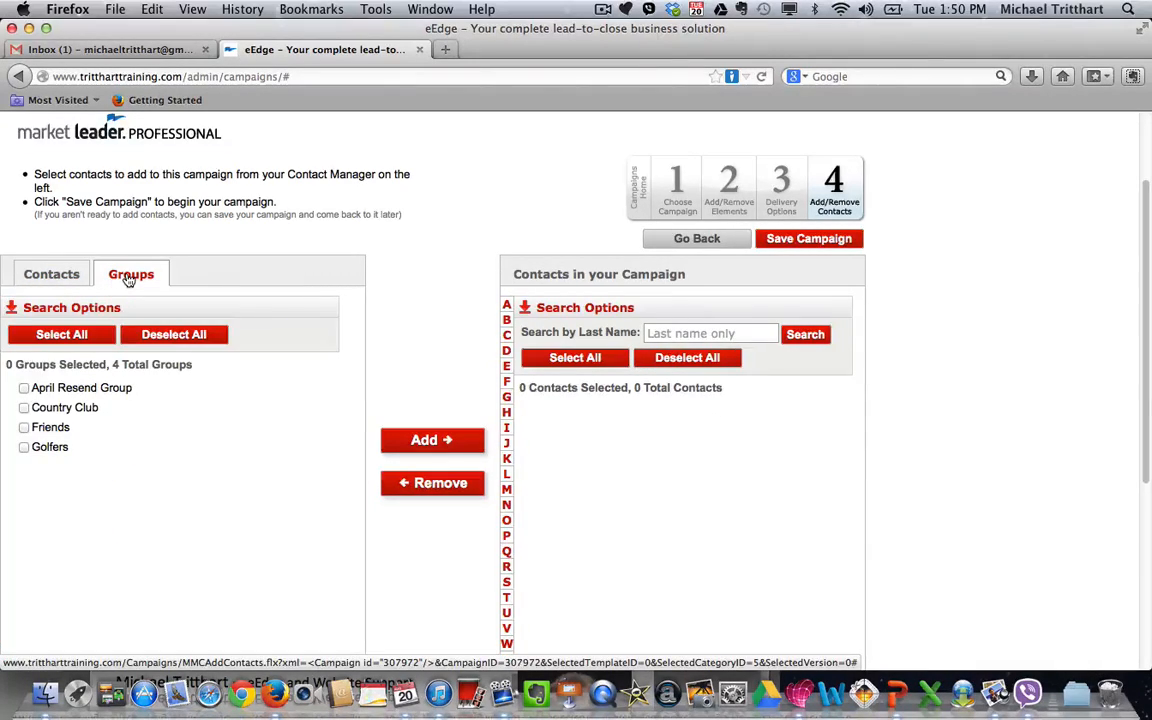
click(24, 388)
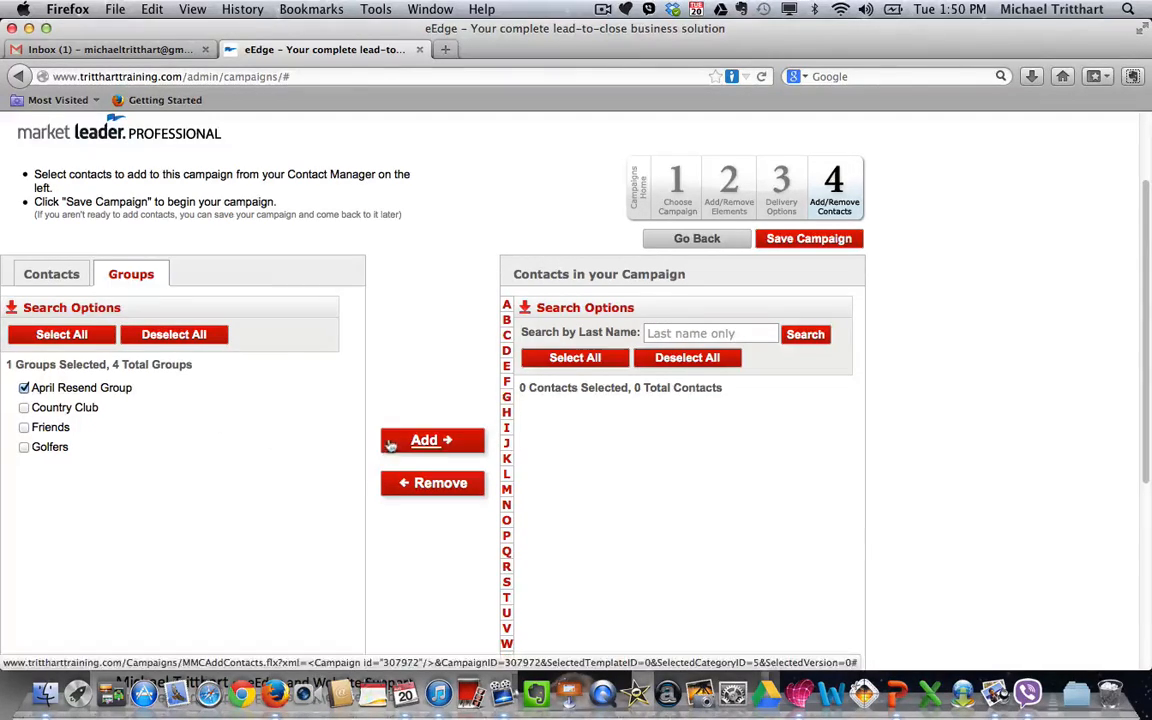
click(415, 443)
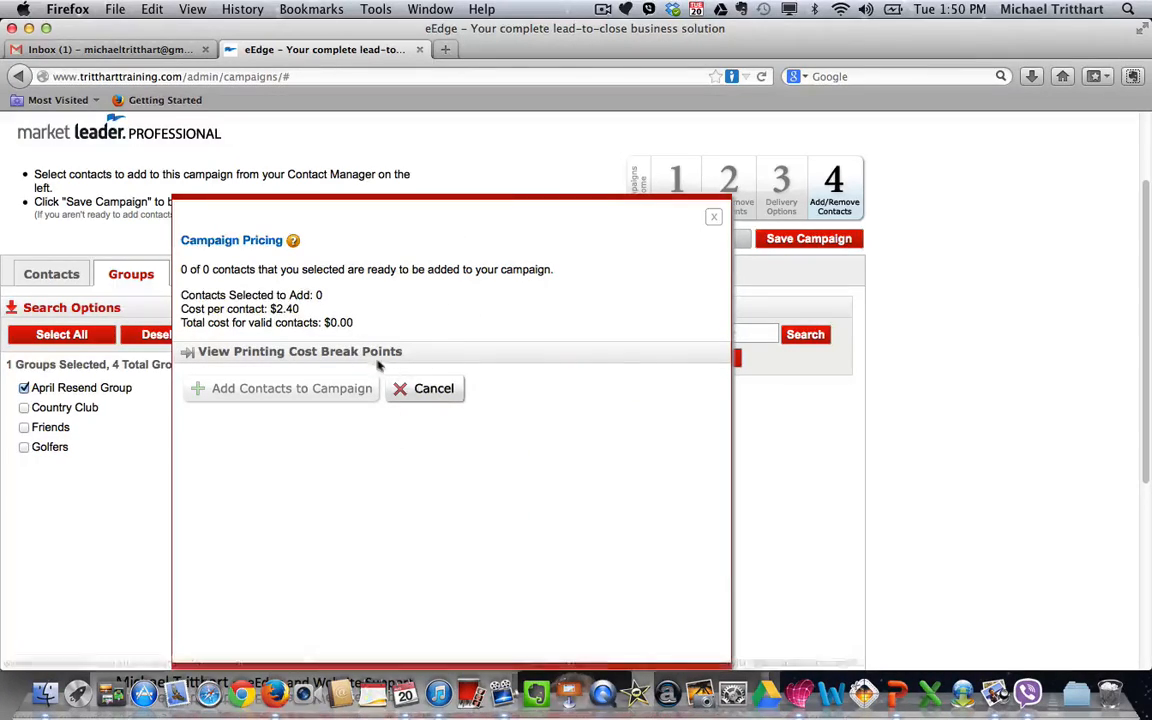
click(712, 218)
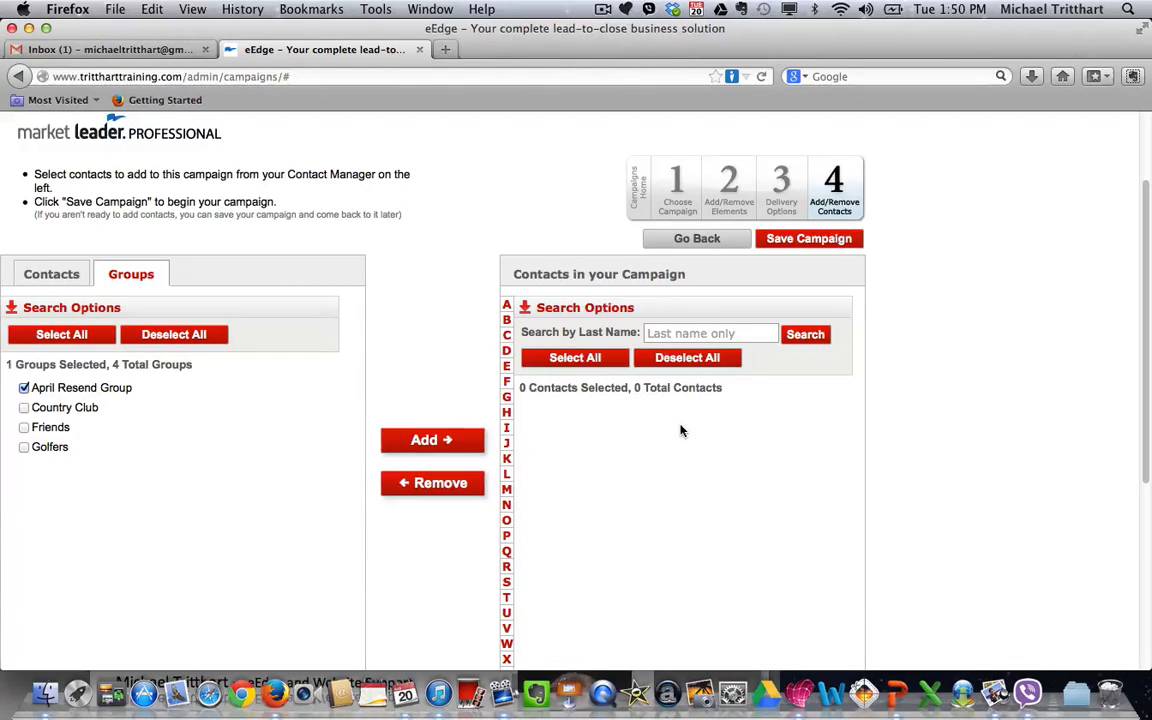
Save the campaign without contacts and view the actions available for the 8x8 Buyer: Now is the Time to Invest campaign.
click(785, 241)
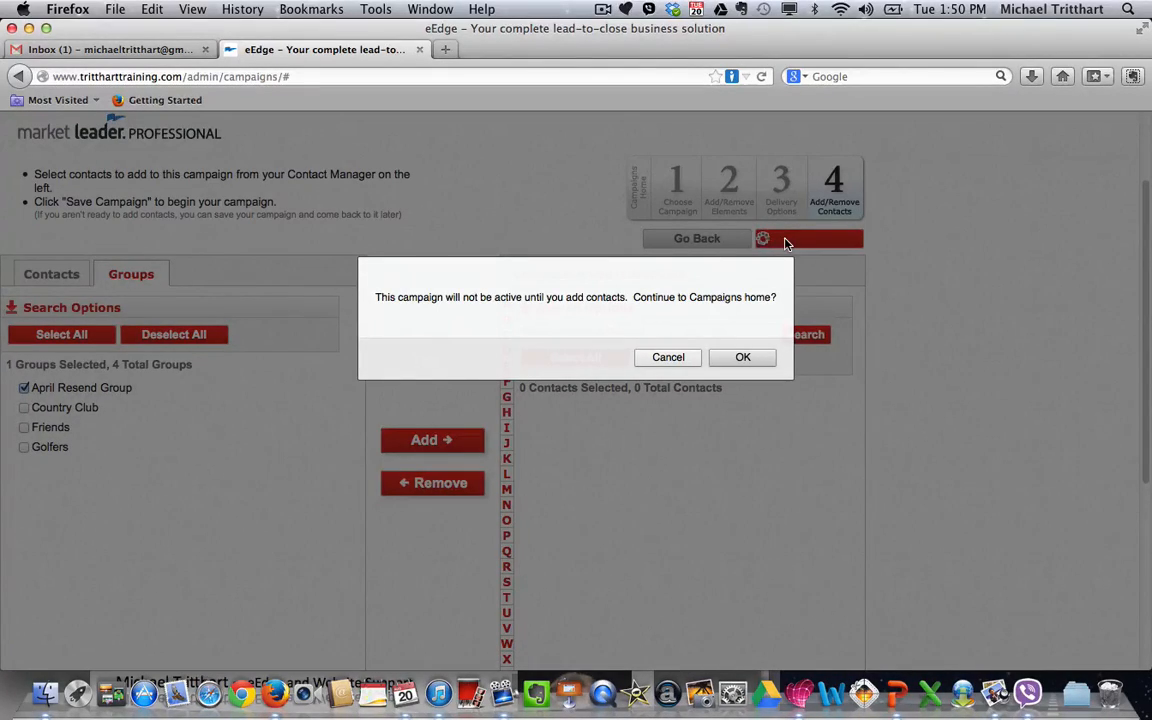
click(739, 358)
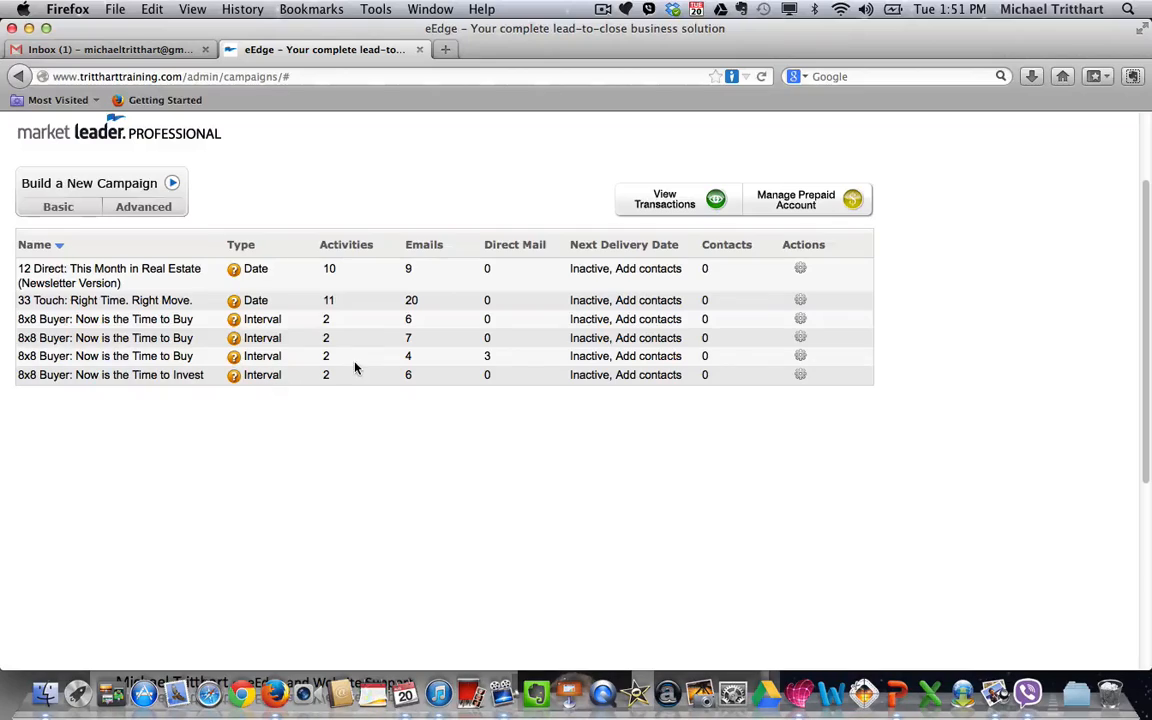
click(800, 377)
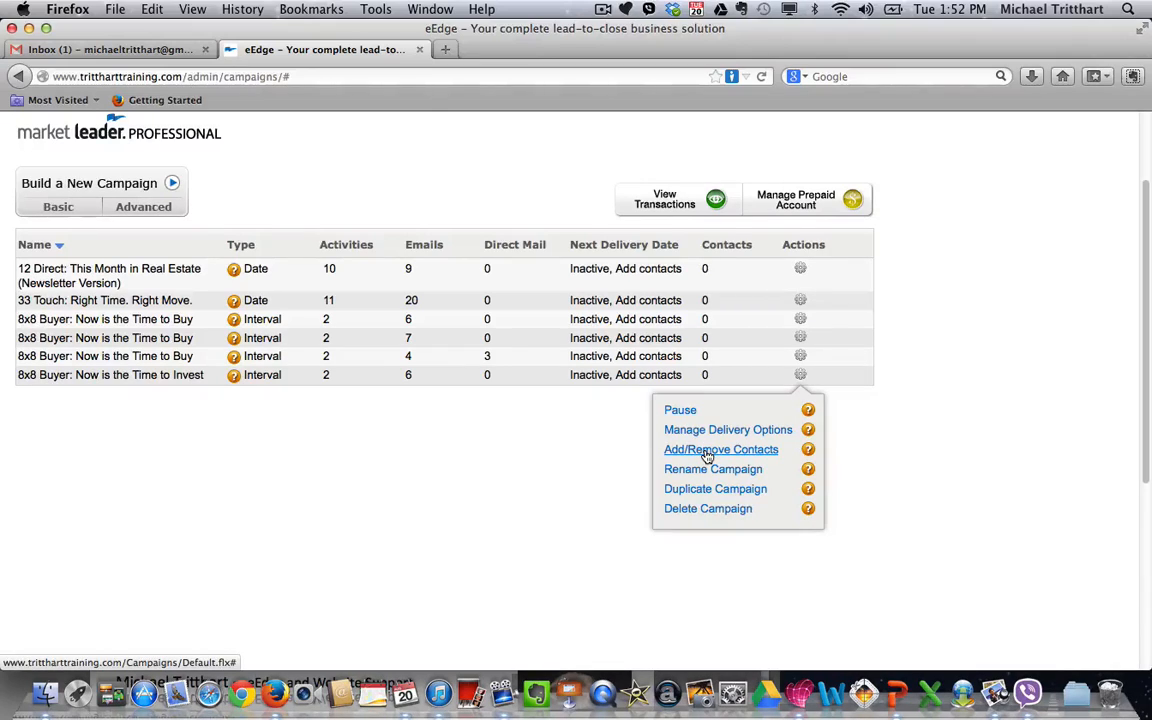
scroll(460, 450, up, 3)
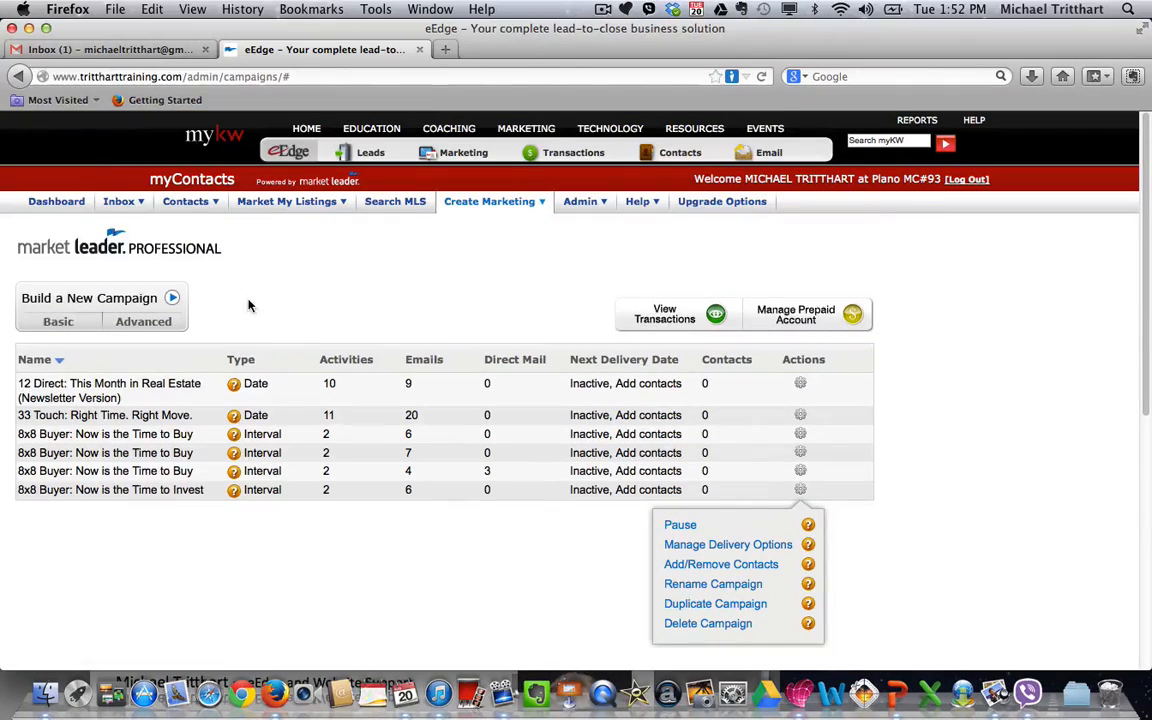
Return to the contacts list and start adding the fifth listed contact to campaigns.
click(191, 206)
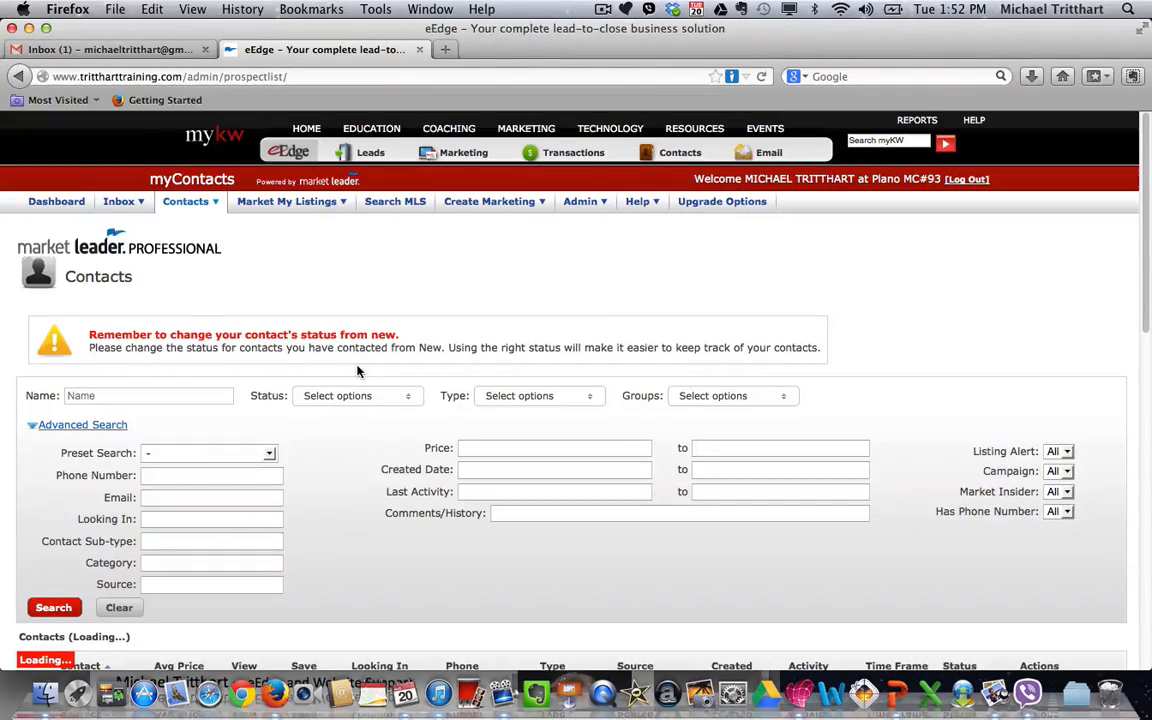
scroll(358, 371, down, 5)
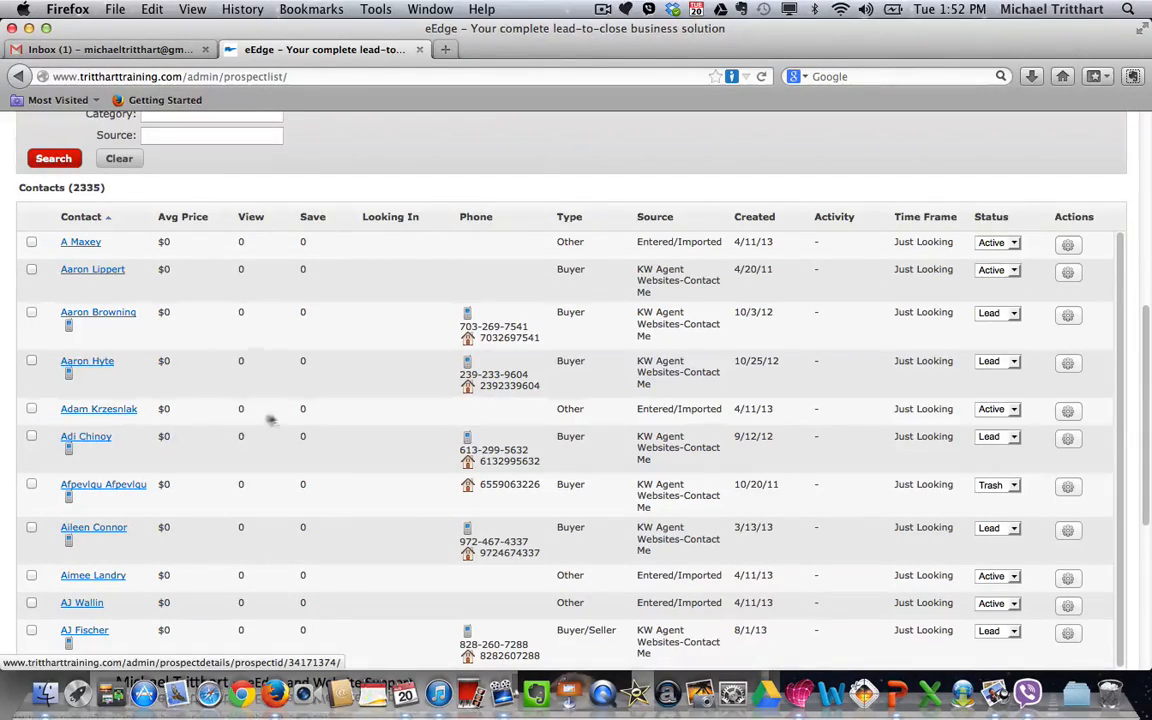
click(1066, 418)
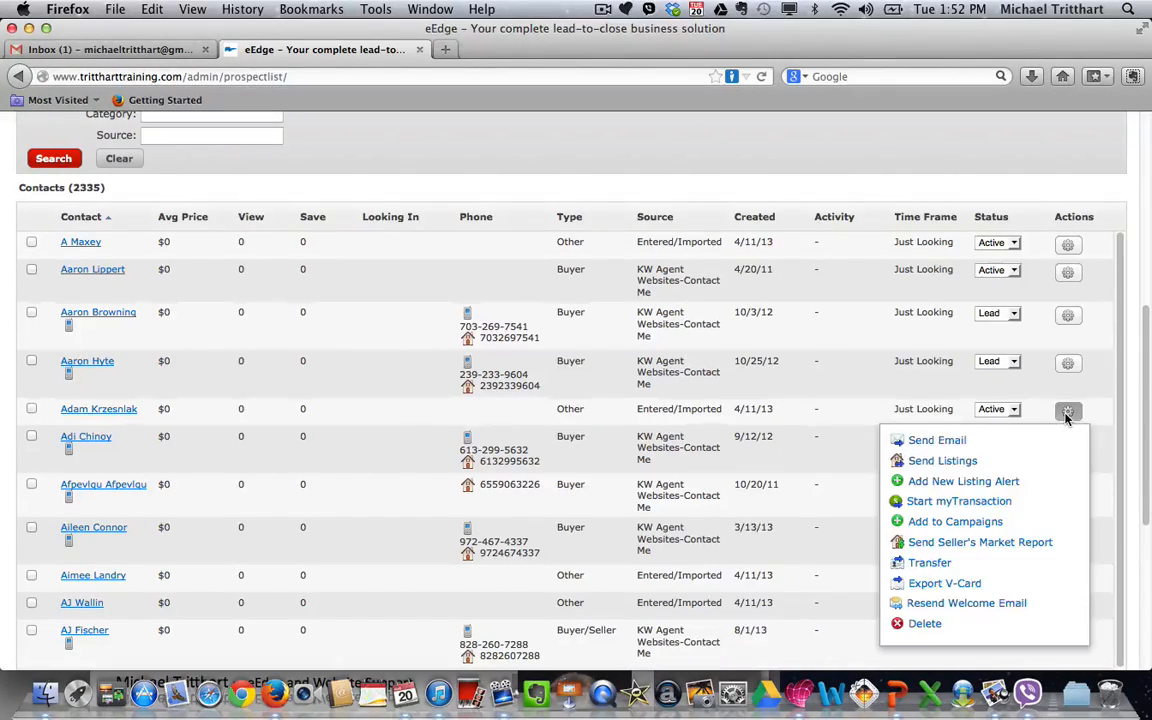
click(959, 523)
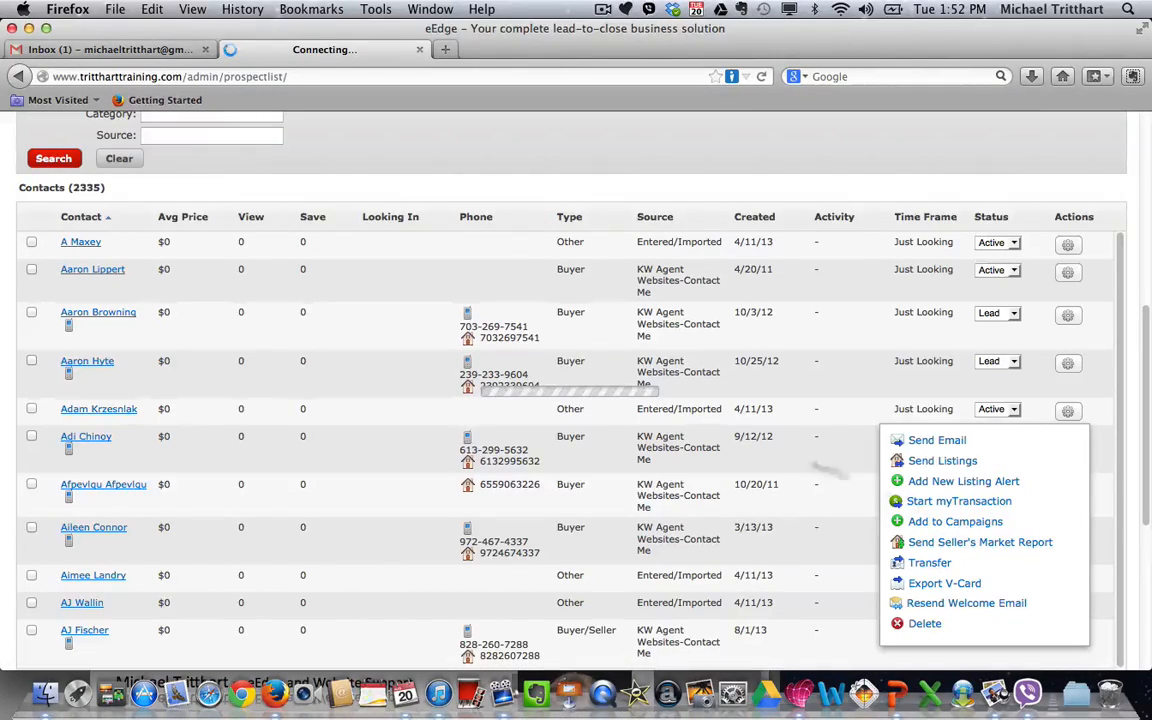